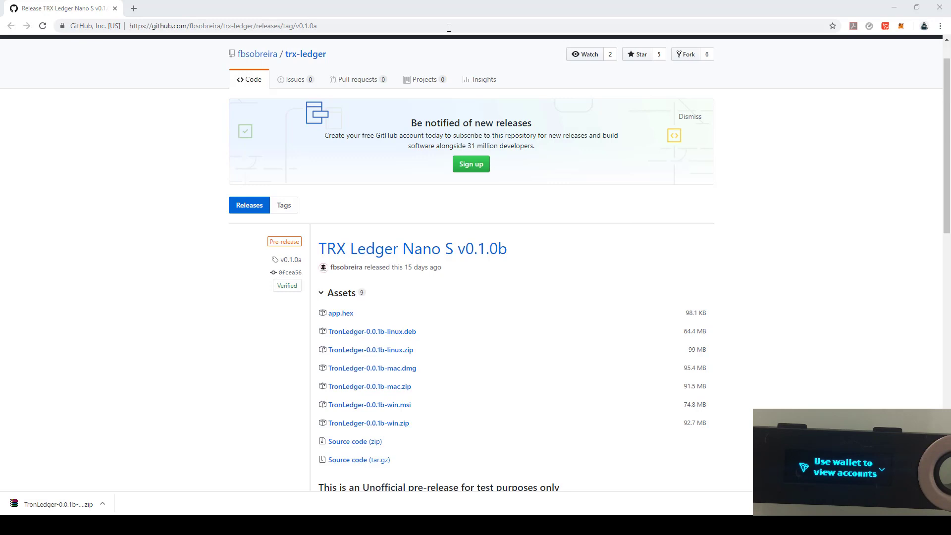
Step: Select the full address of the TRX Ledger Nano S v0.1.0b release page
click(320, 27)
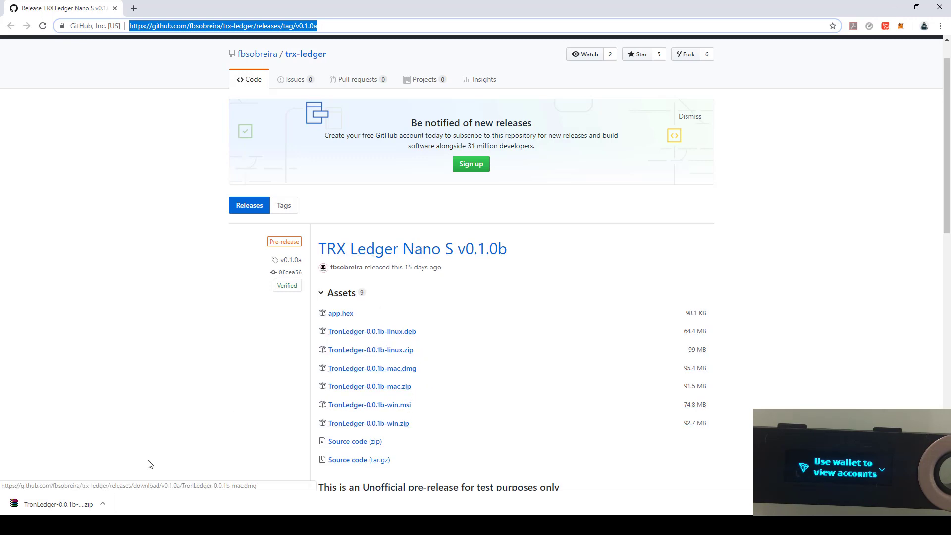
Step: Extract the TronLedger-0.0.1b-win zip in Downloads into its own folder
click(109, 525)
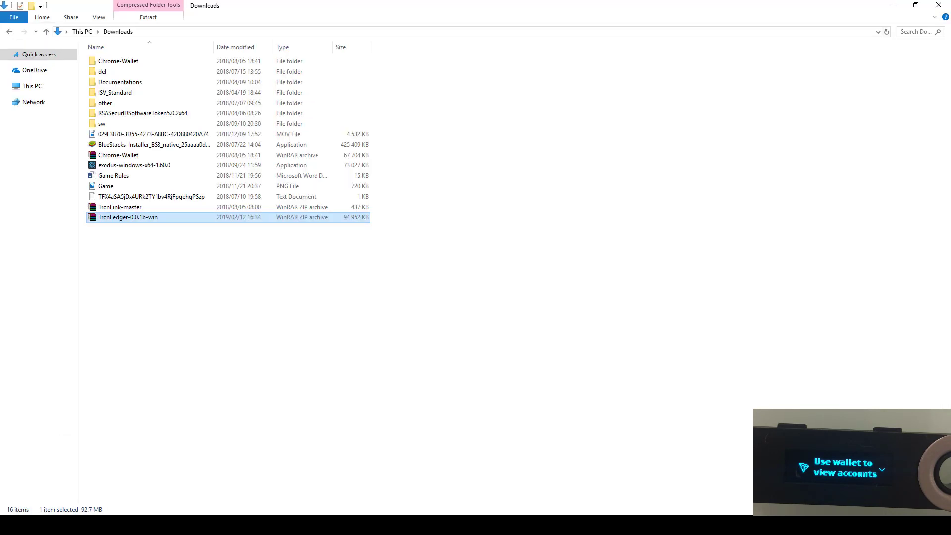
right_click(132, 223)
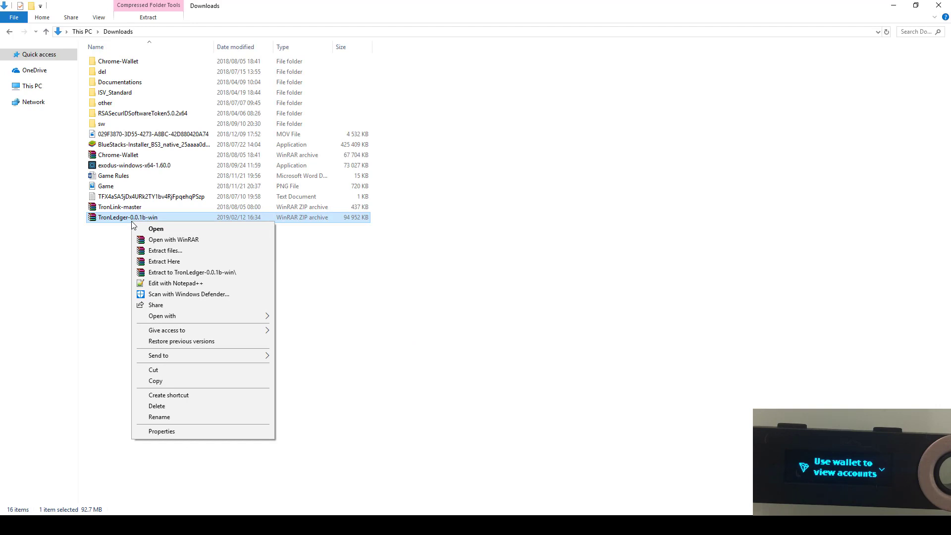
click(167, 274)
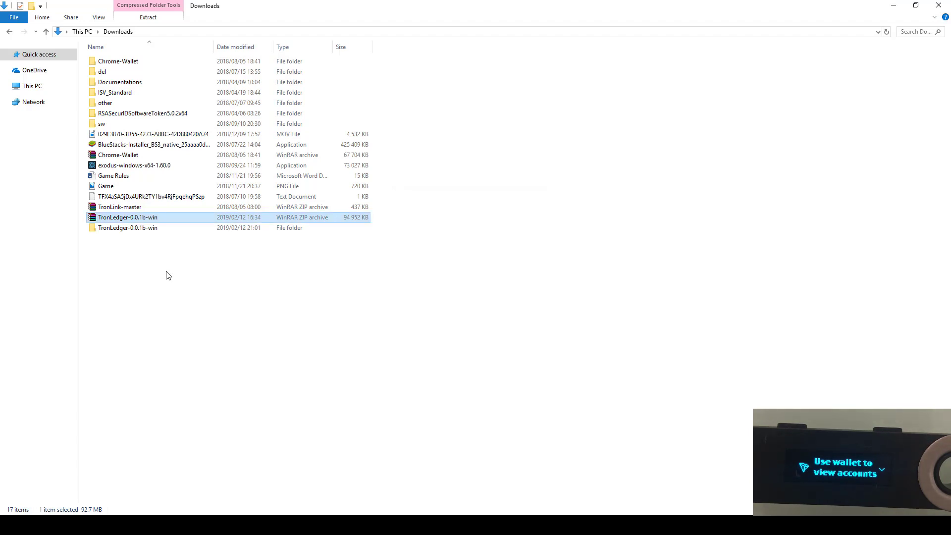
Step: Open the extracted win-unpacked folder and bring up the TronLedger application's context menu
double_click(149, 228)
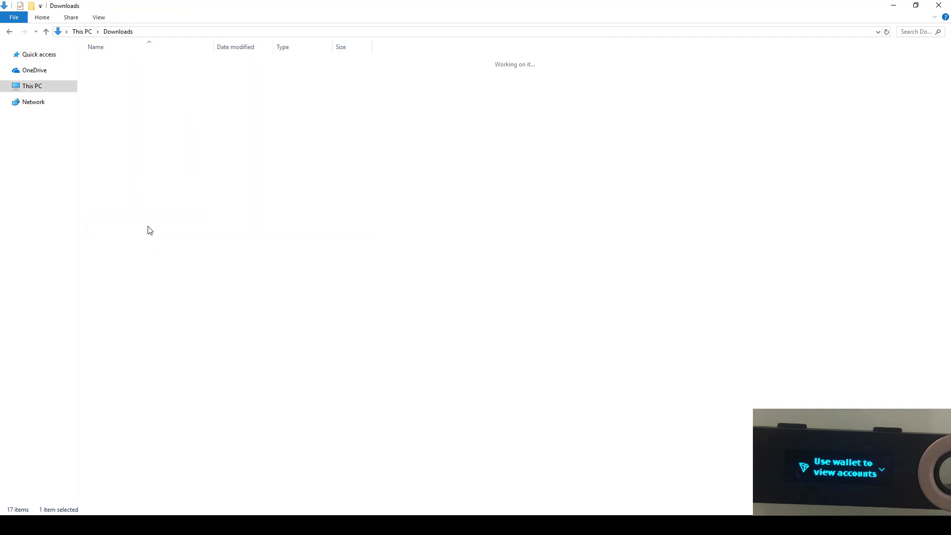
double_click(114, 63)
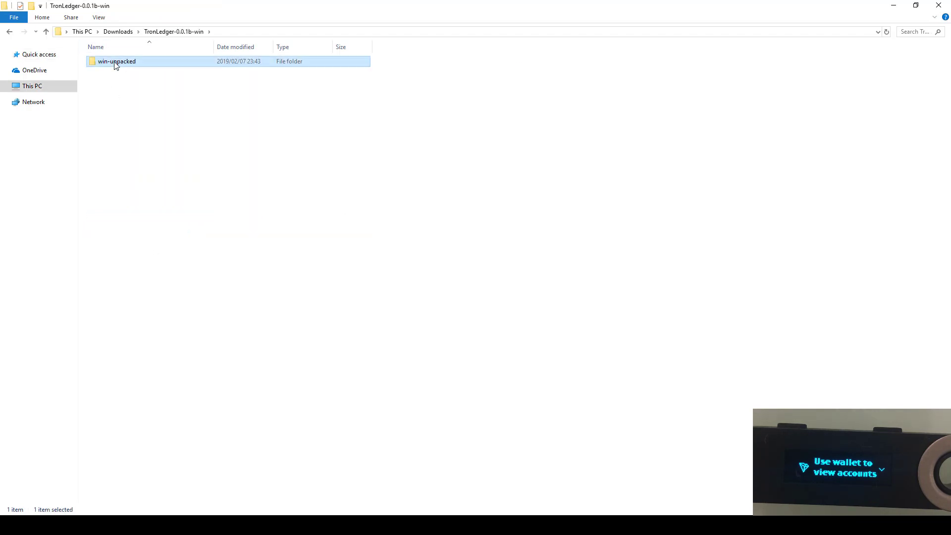
key(End)
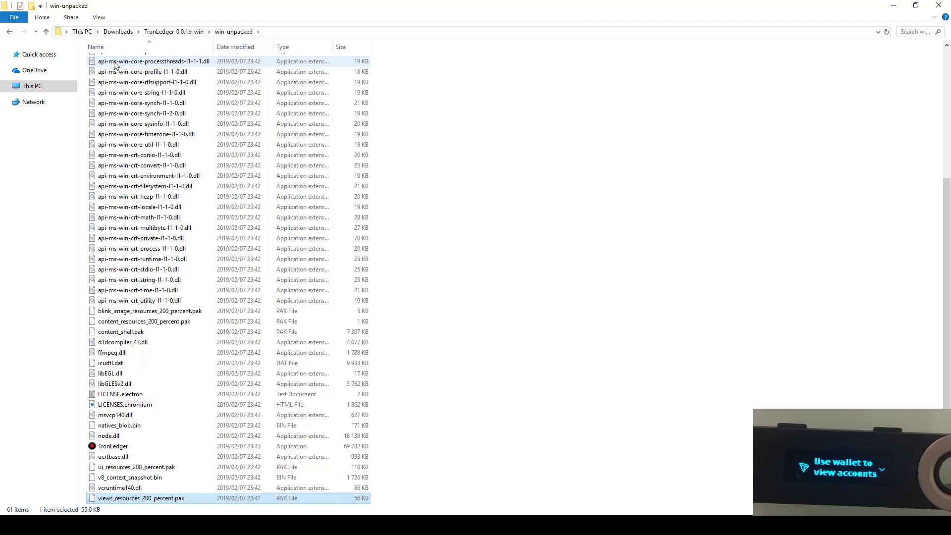
click(125, 448)
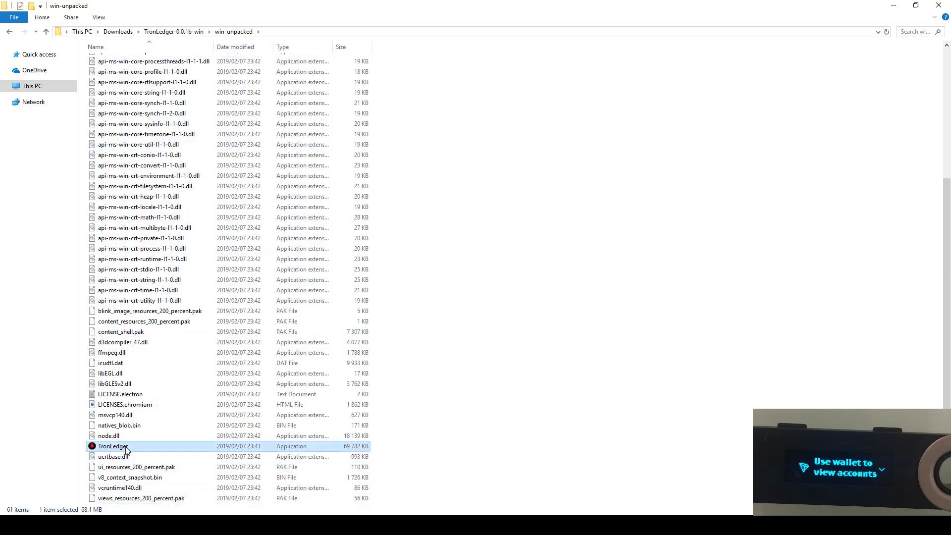
right_click(127, 448)
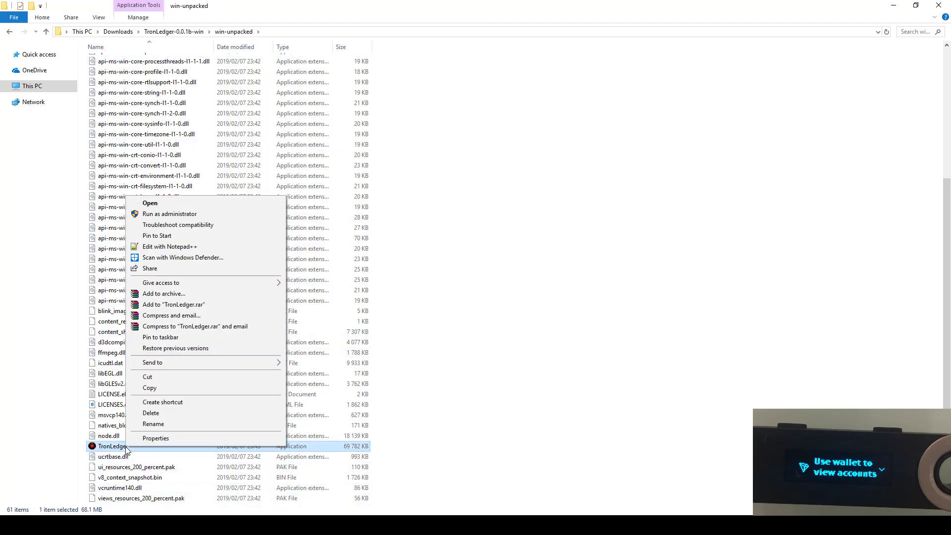
Step: Launch TronLedger and maximize its window to show the Ledger's three addresses
click(165, 203)
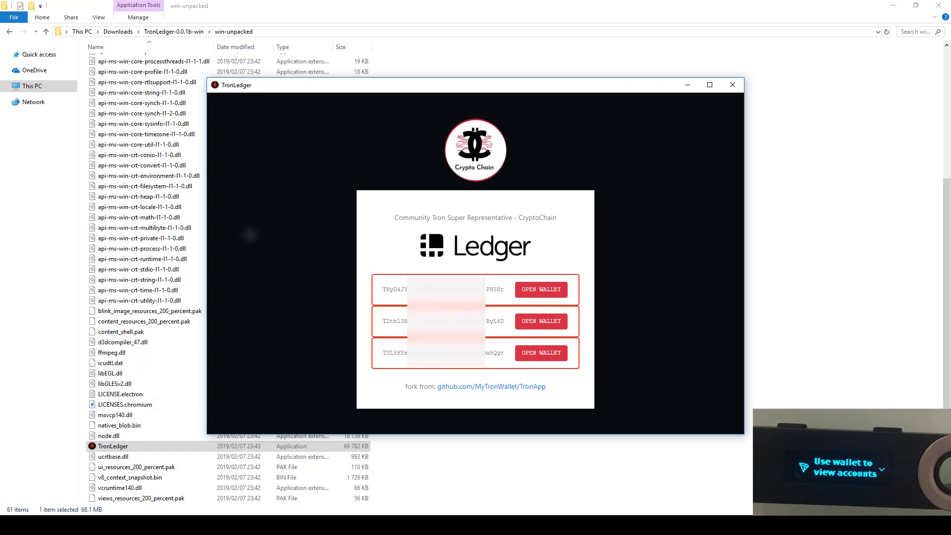
click(709, 85)
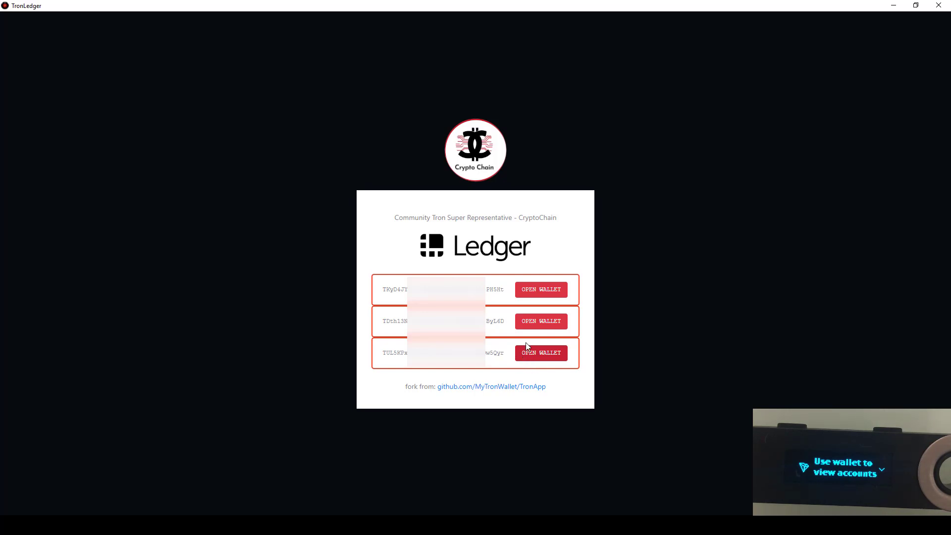
Step: Open the second Ledger address, dismiss both version warnings, and refresh the 5.002256 TRX dashboard
click(540, 321)
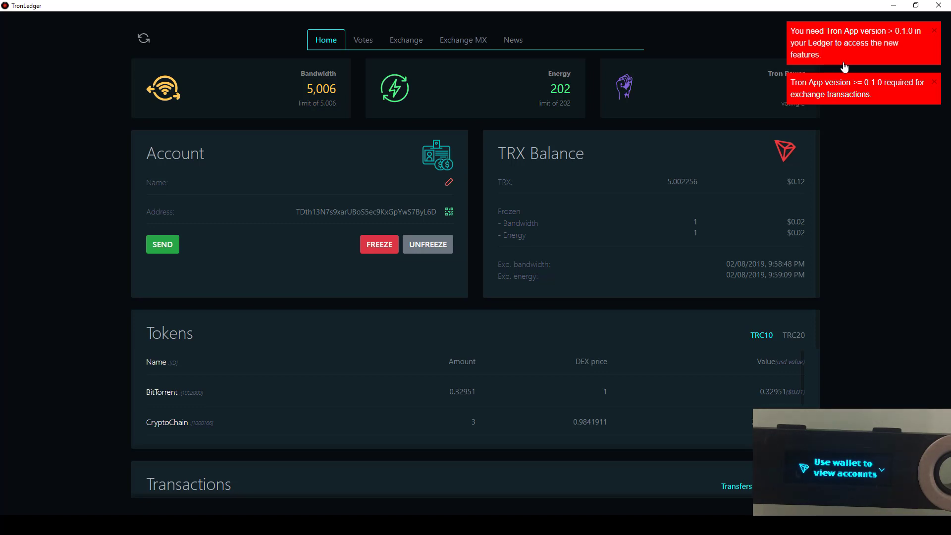
click(936, 39)
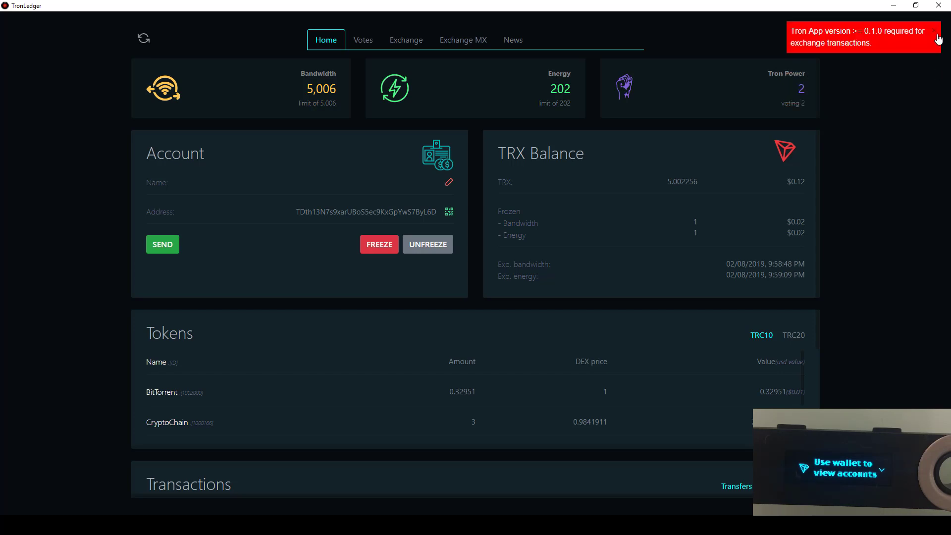
click(937, 35)
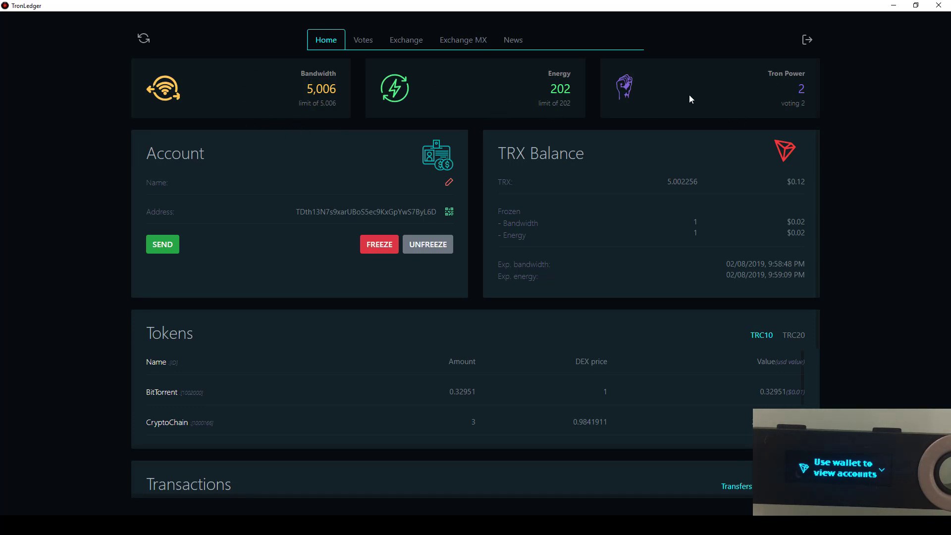
click(144, 39)
click(793, 338)
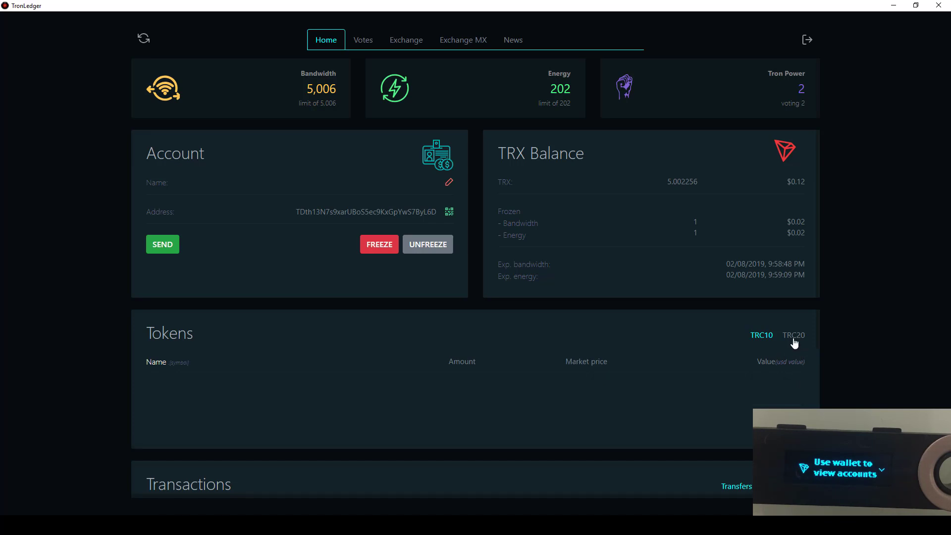
click(765, 341)
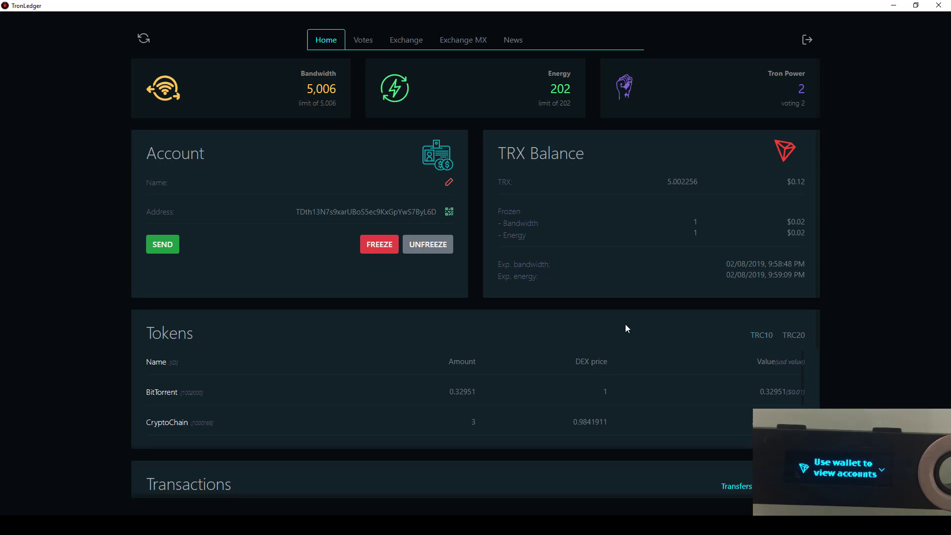
scroll(626, 327, down, 1)
scroll(626, 325, down, 4)
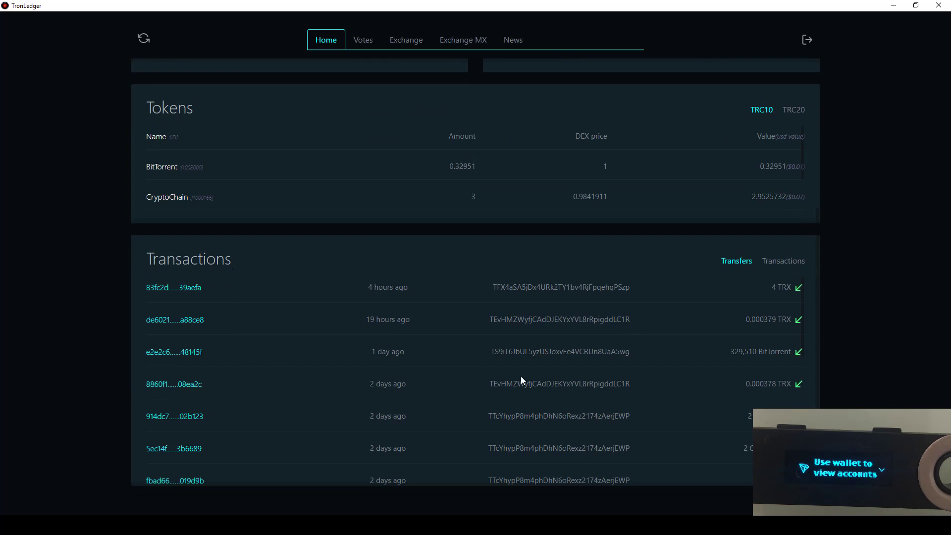
scroll(521, 379, up, 4)
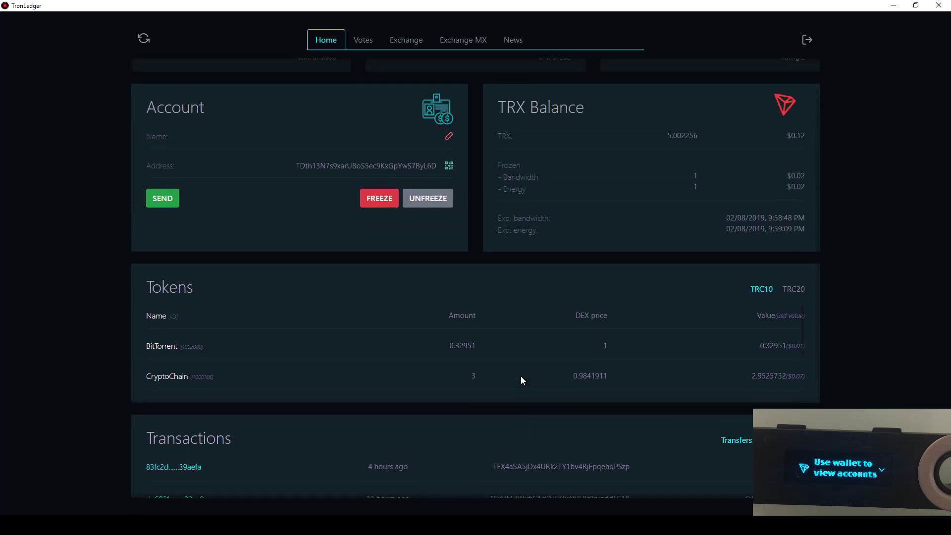
scroll(521, 381, up, 1)
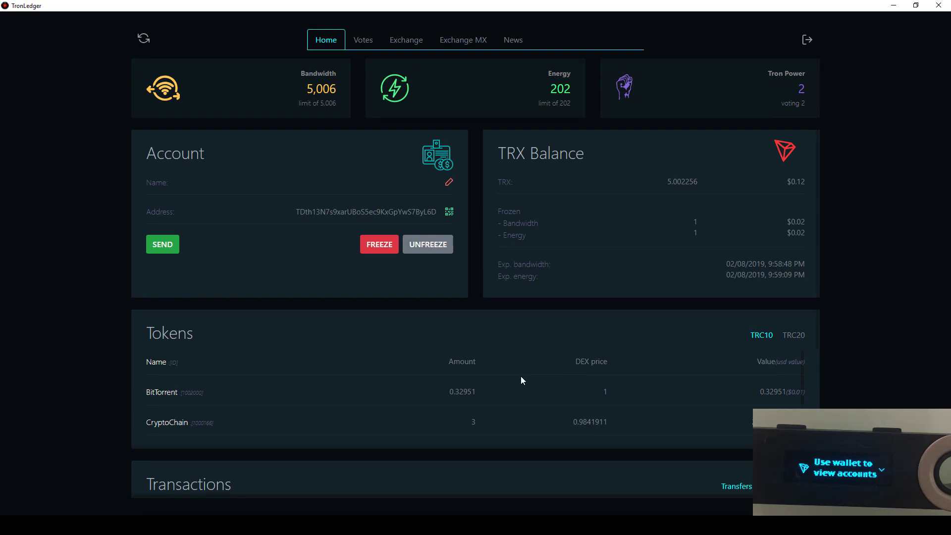
Step: Freeze 2 TRX for bandwidth for 3 days, approved on the Ledger
click(378, 243)
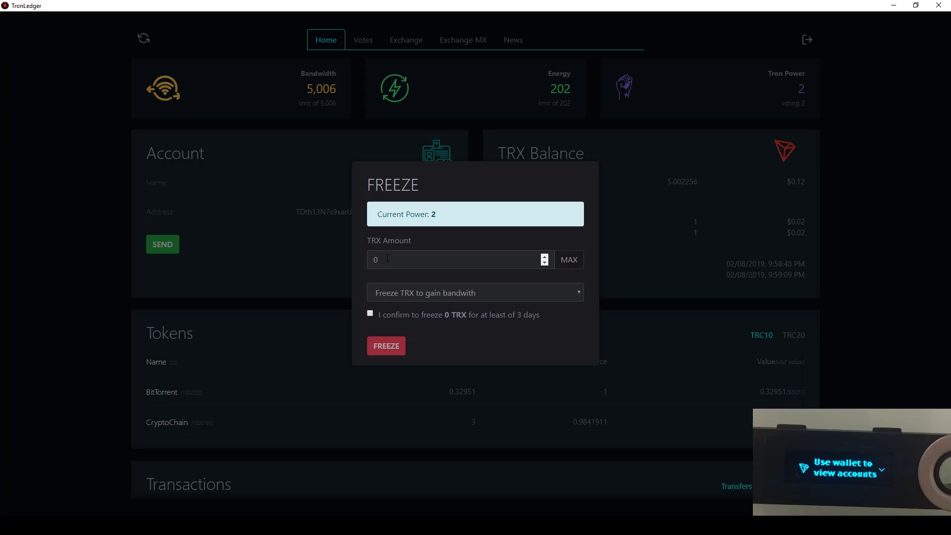
click(387, 259)
key(BackSpace)
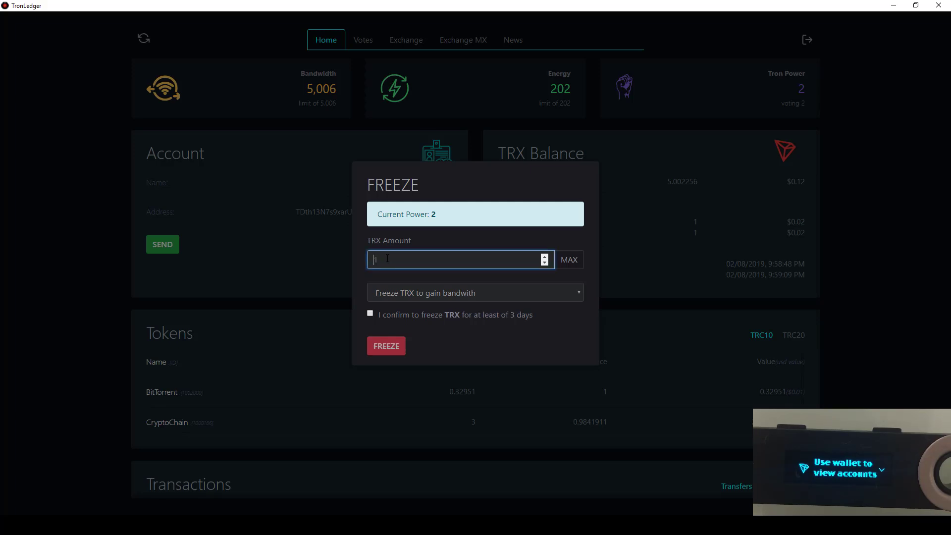
text(2)
click(391, 290)
click(391, 289)
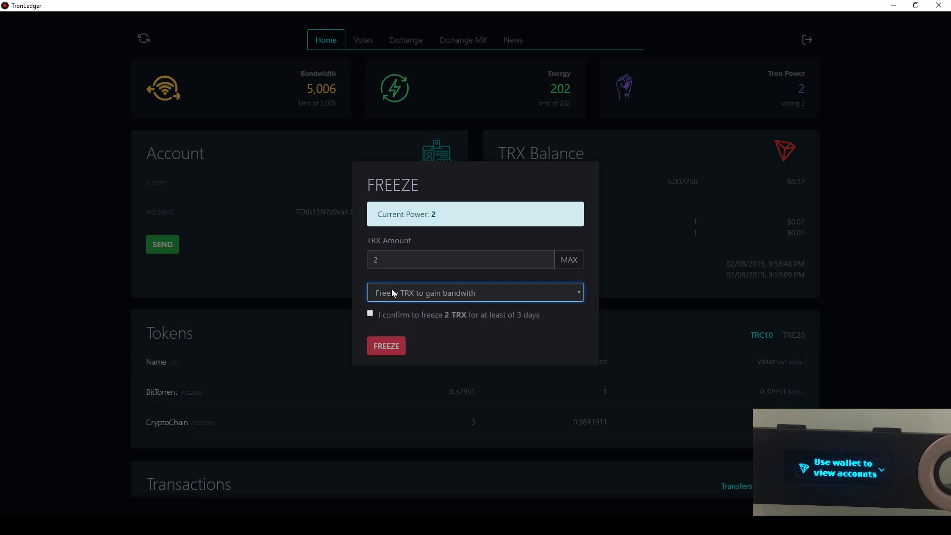
click(370, 314)
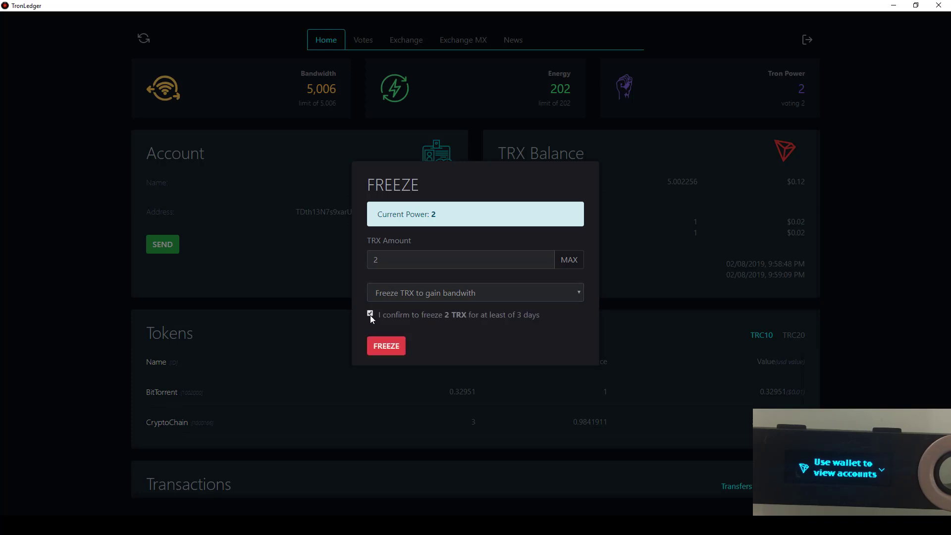
click(377, 347)
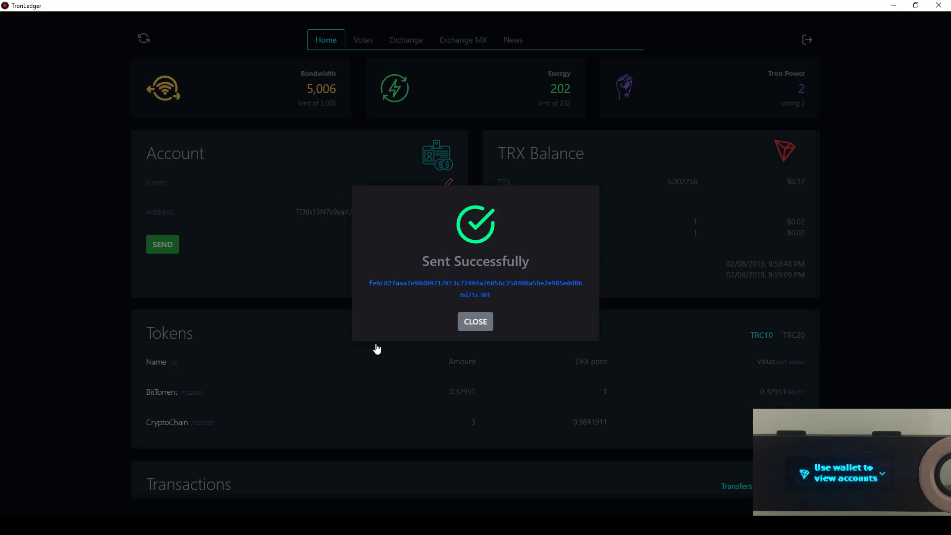
click(474, 323)
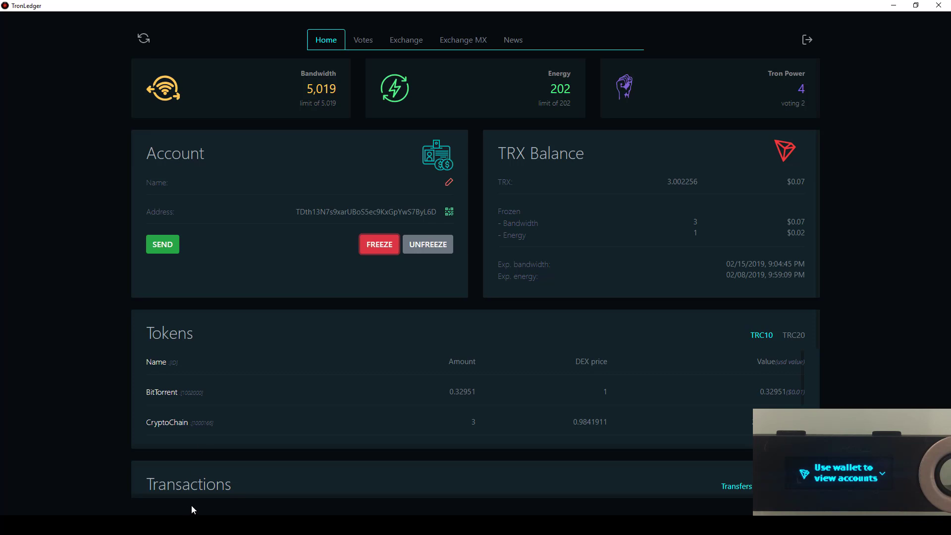
Step: Allocate all 4 votes to the CryptoChain witness and submit them via the Ledger
click(164, 246)
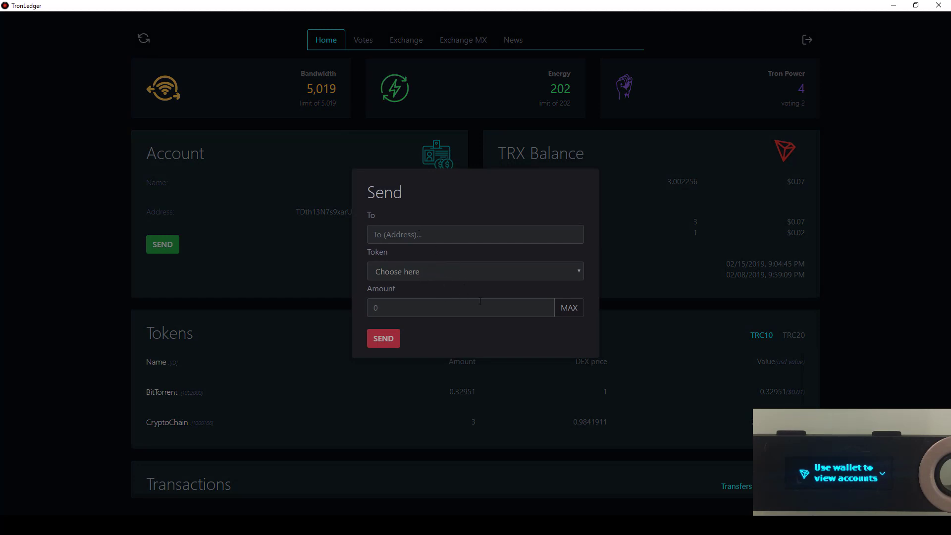
click(493, 393)
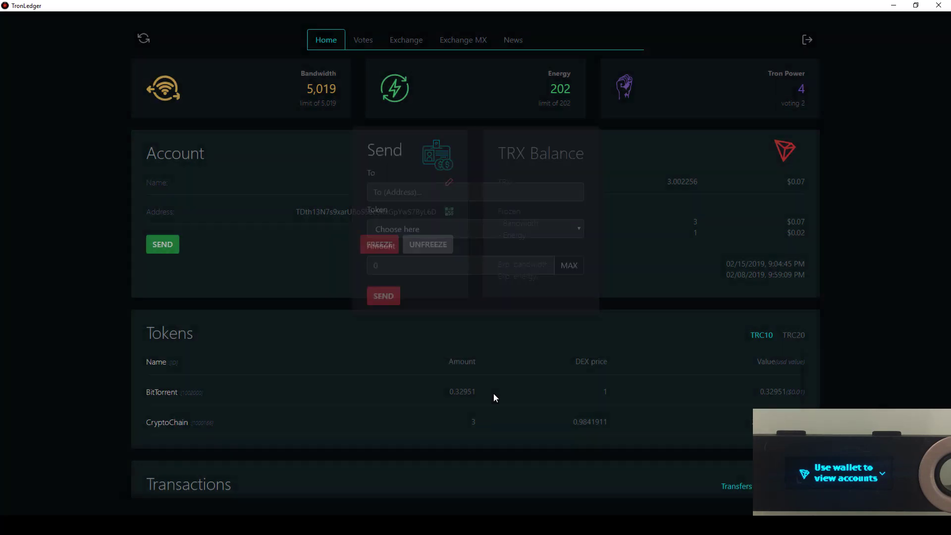
click(363, 49)
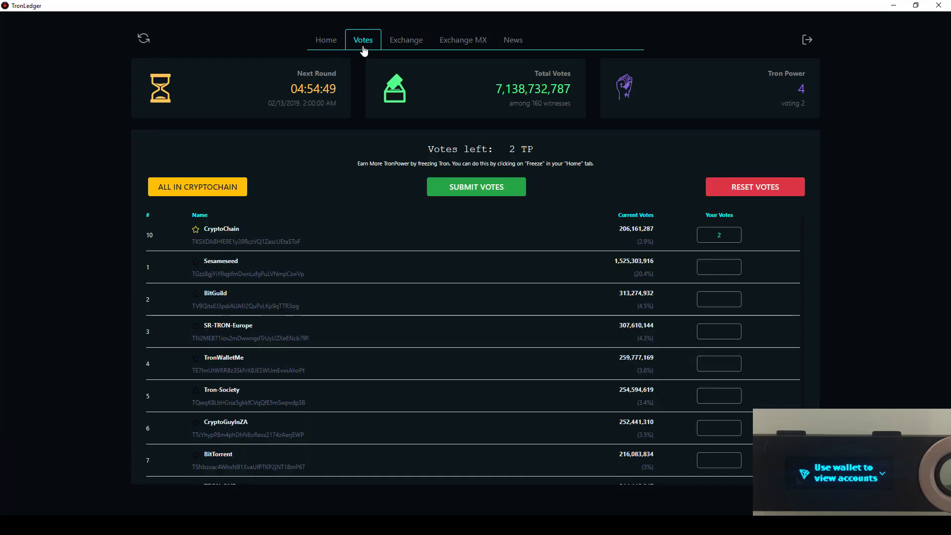
click(207, 192)
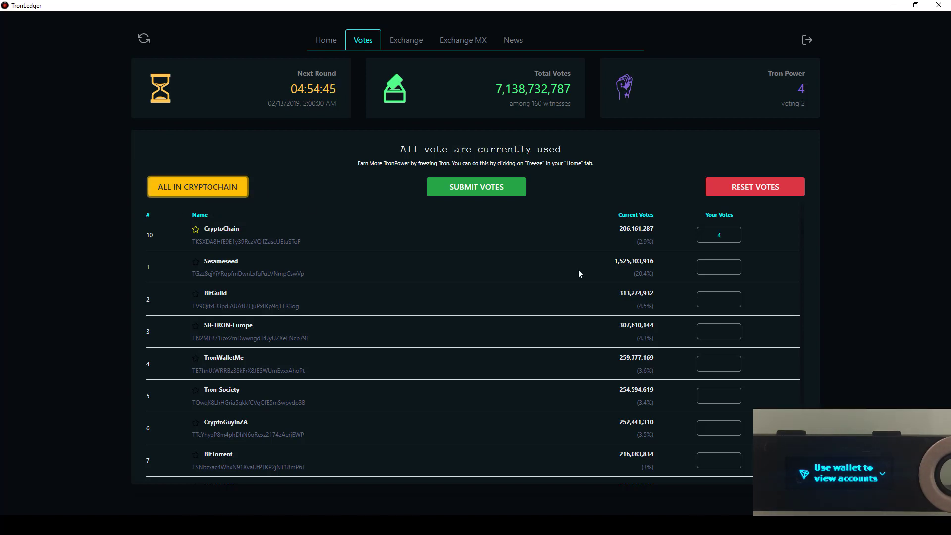
click(500, 193)
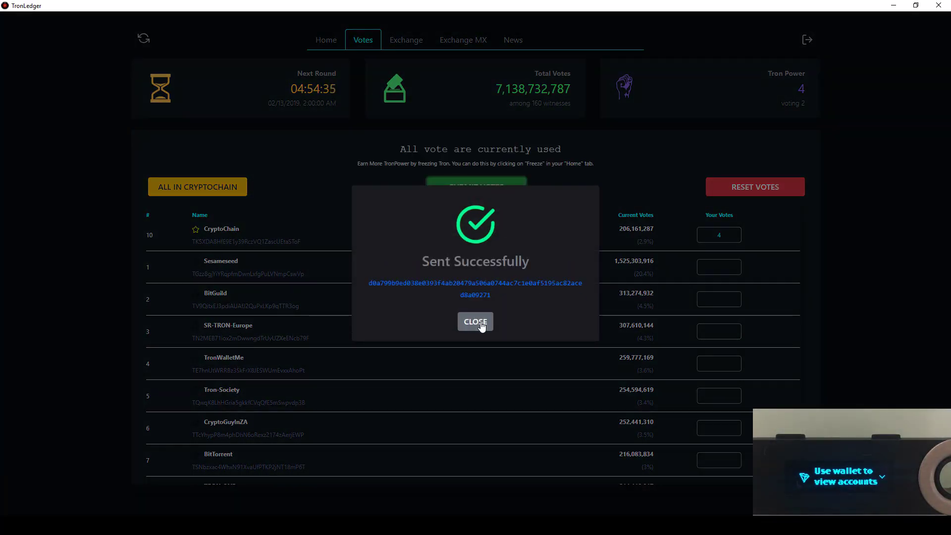
click(479, 322)
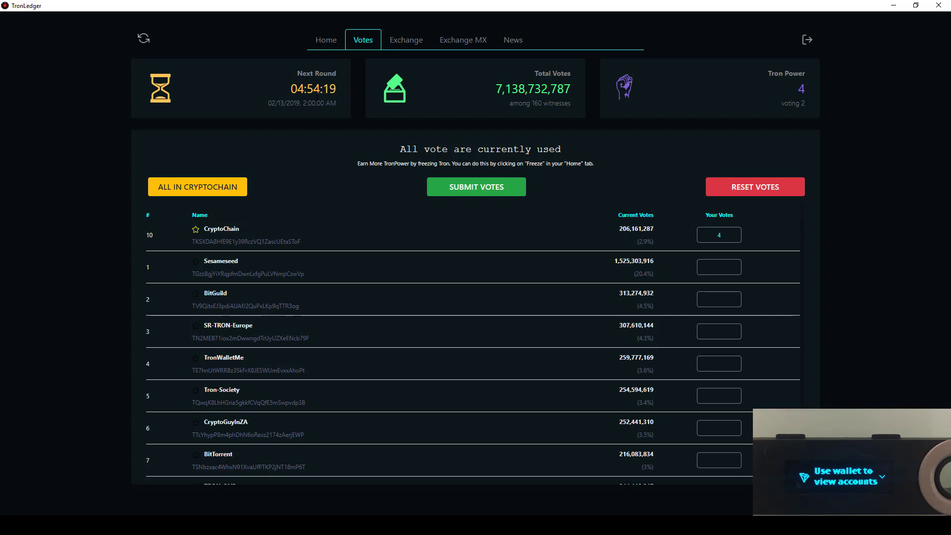
Step: Browse the Exchange and Exchange MX pages, return to Home, then log out
click(407, 41)
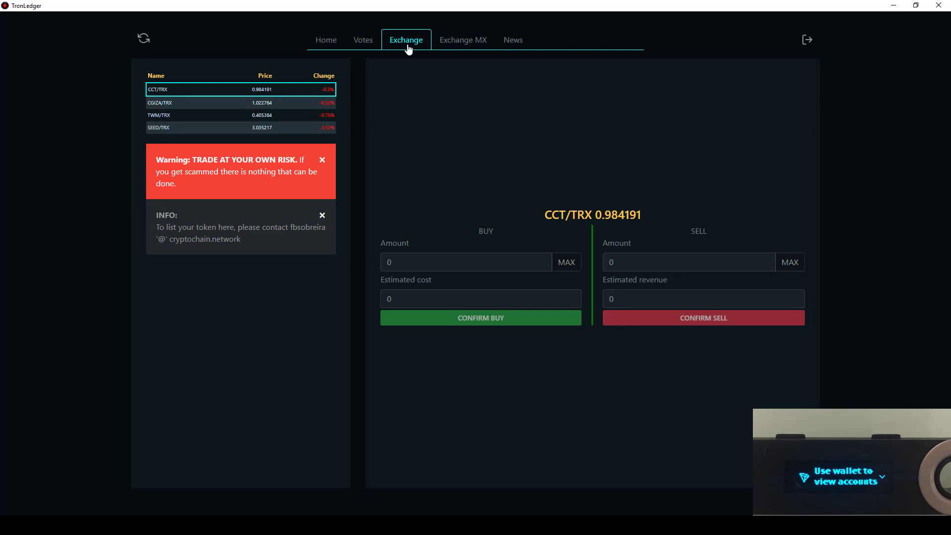
click(208, 117)
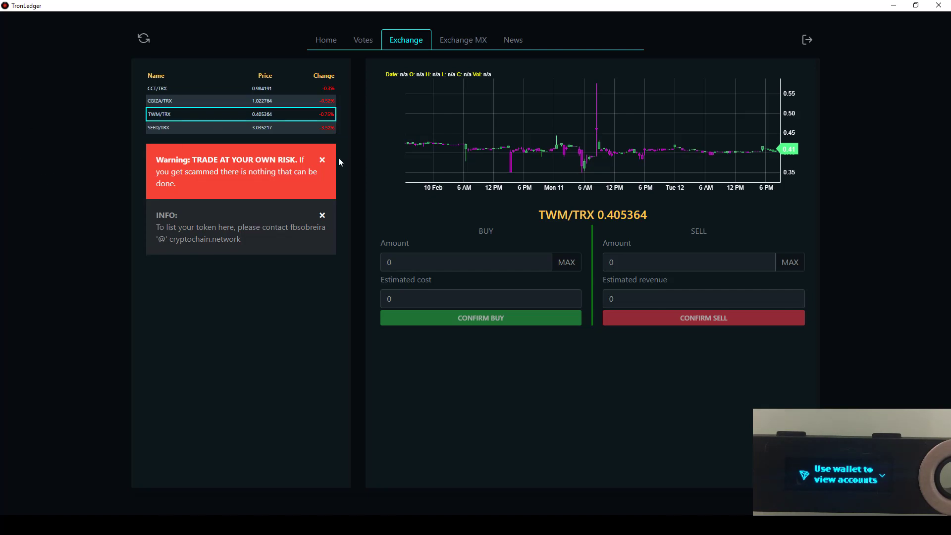
click(463, 40)
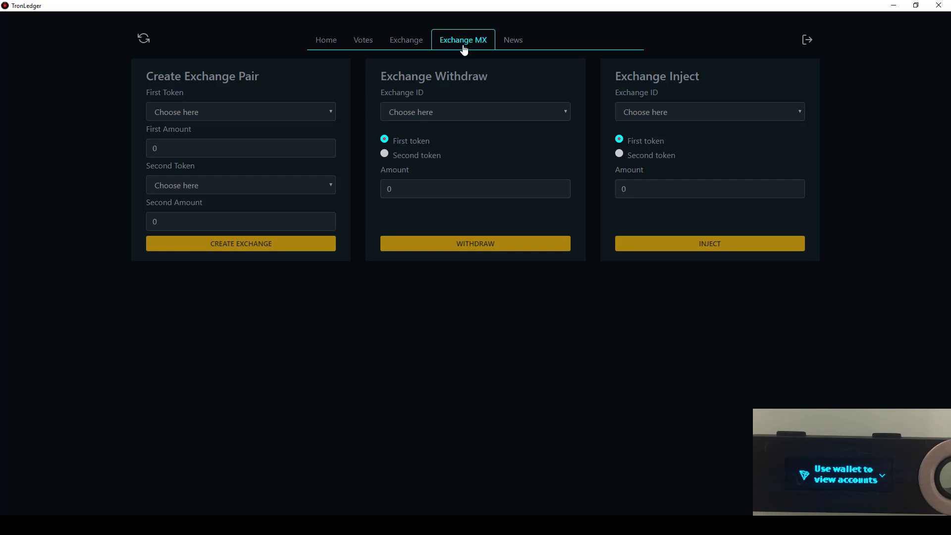
click(318, 39)
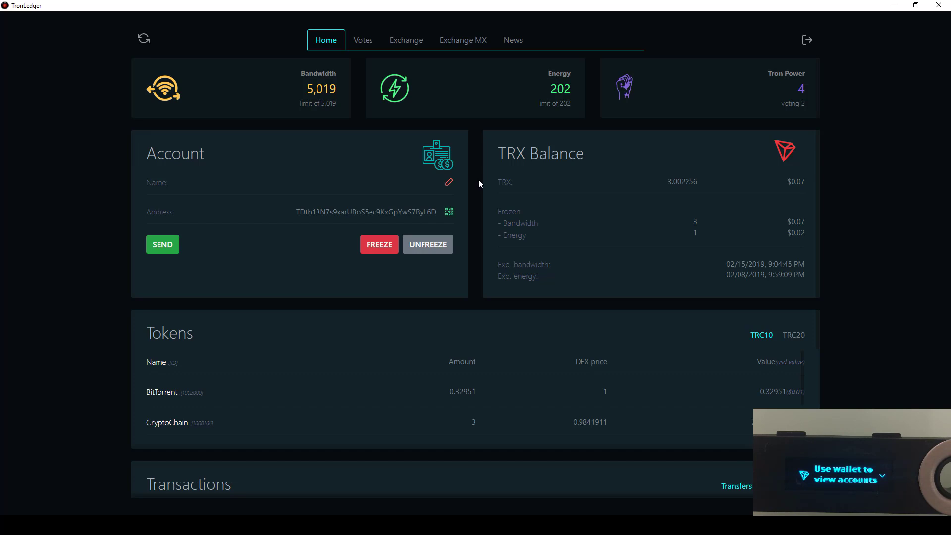
click(807, 41)
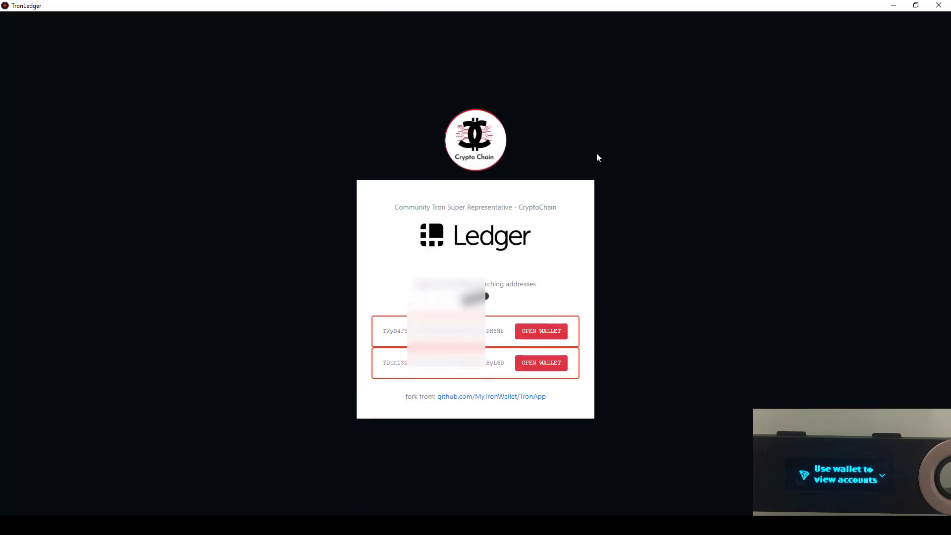